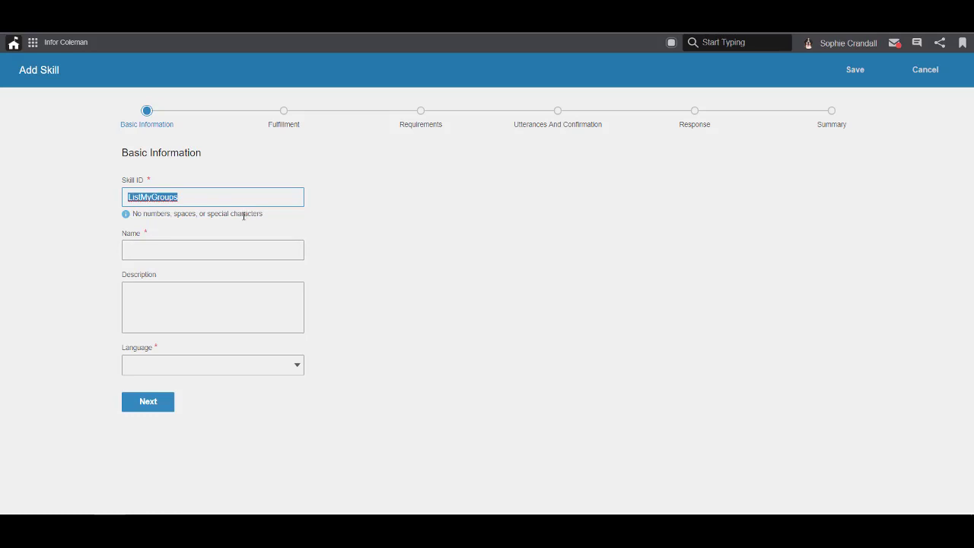
# Step: Set the skill's name to "List My Groups"
pyautogui.click(233, 248)
pyautogui.write('ListMyGroups')
pyautogui.click(143, 251)
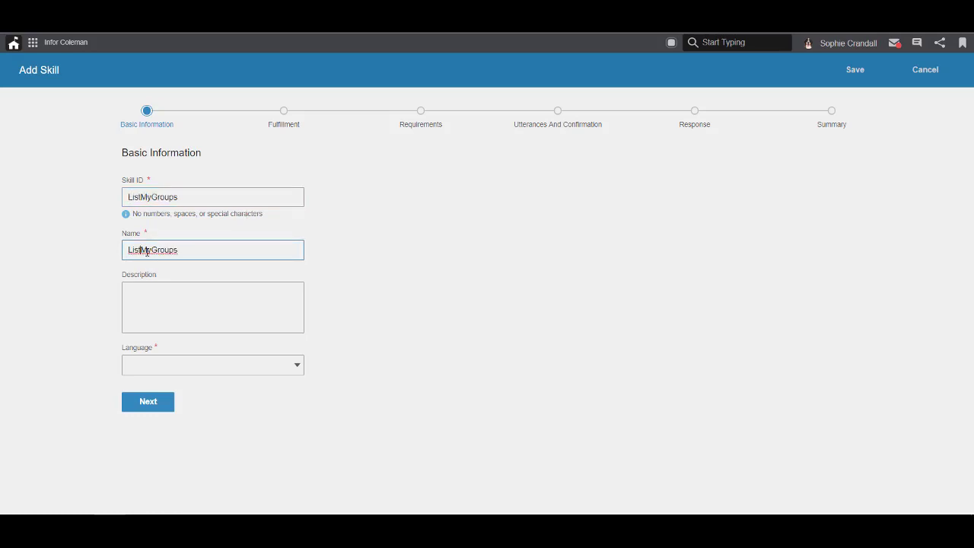
pyautogui.click(156, 251)
# Step: Describe the skill as "Lists the Ming.le groups of which the user is a member", set its language to English, and continue to Fulfillment
pyautogui.click(172, 301)
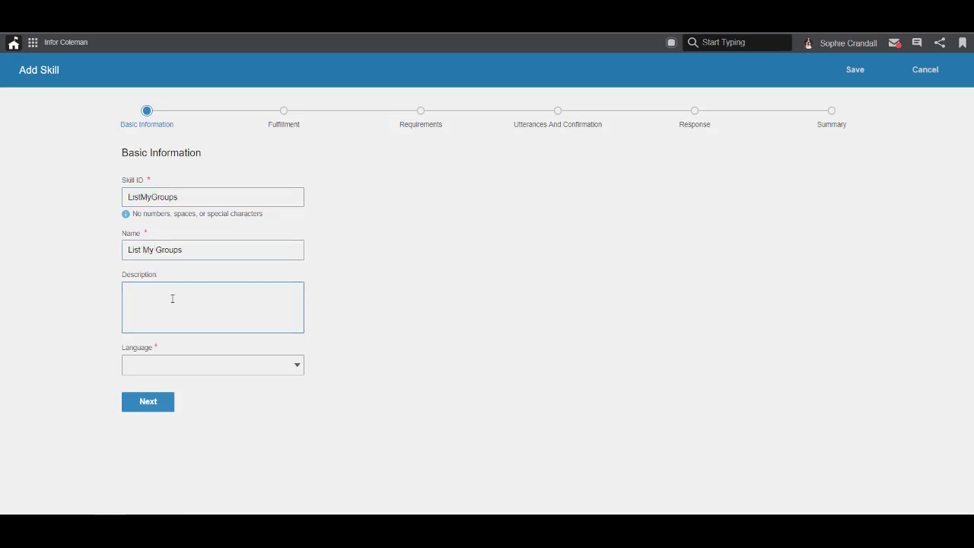
pyautogui.write('Lists the Ming.le groups of which the user is a mem')
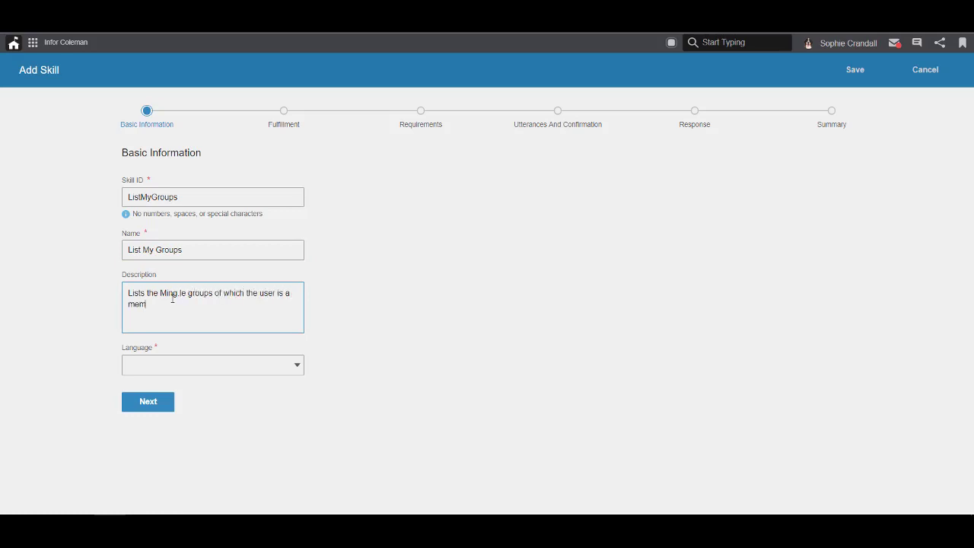
pyautogui.write('ber')
pyautogui.click(200, 368)
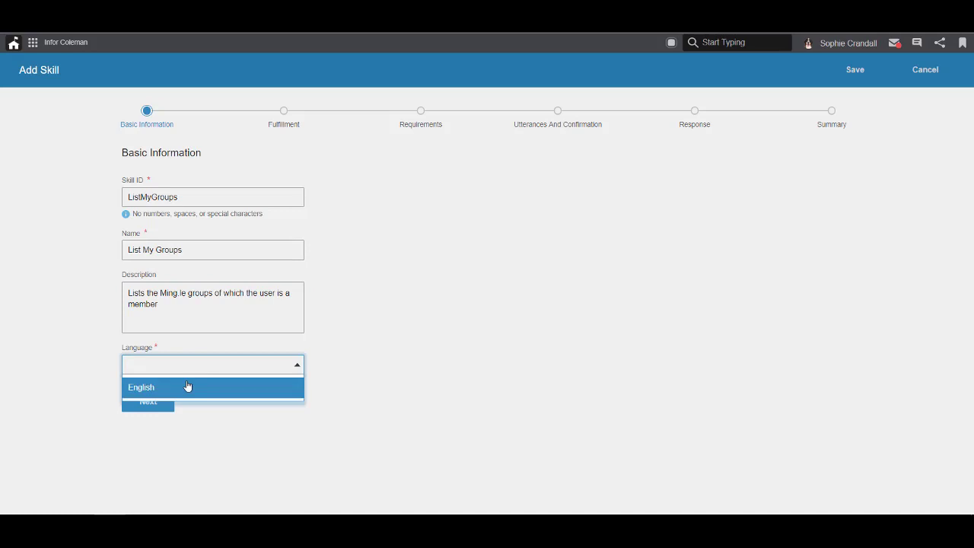
pyautogui.click(187, 388)
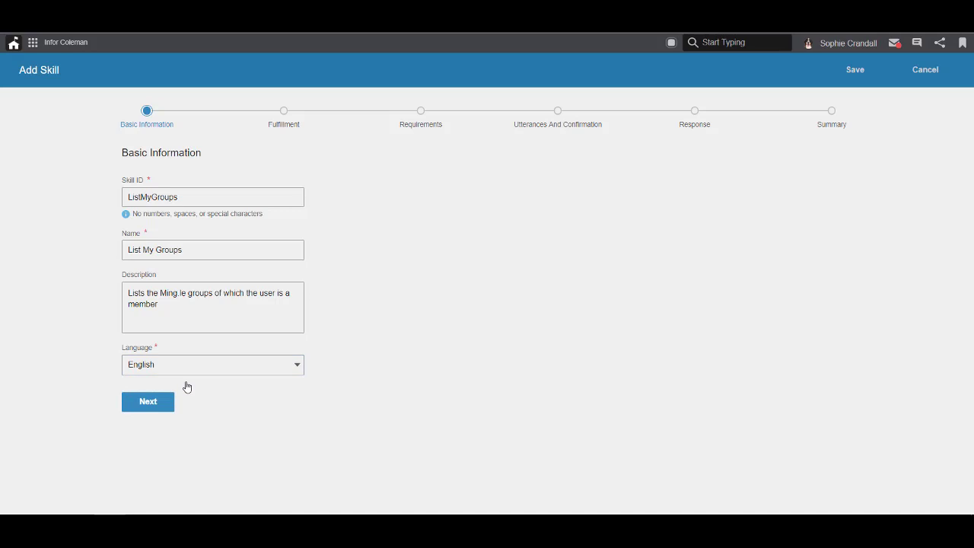
pyautogui.click(148, 402)
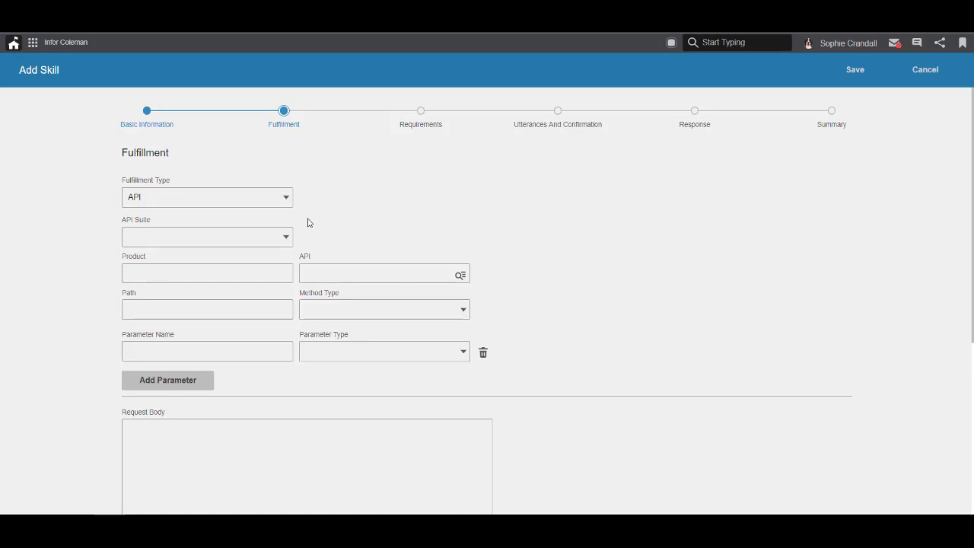
# Step: Set the fulfillment's API suite to Mingle and its product to Infor Ming.le
pyautogui.click(286, 243)
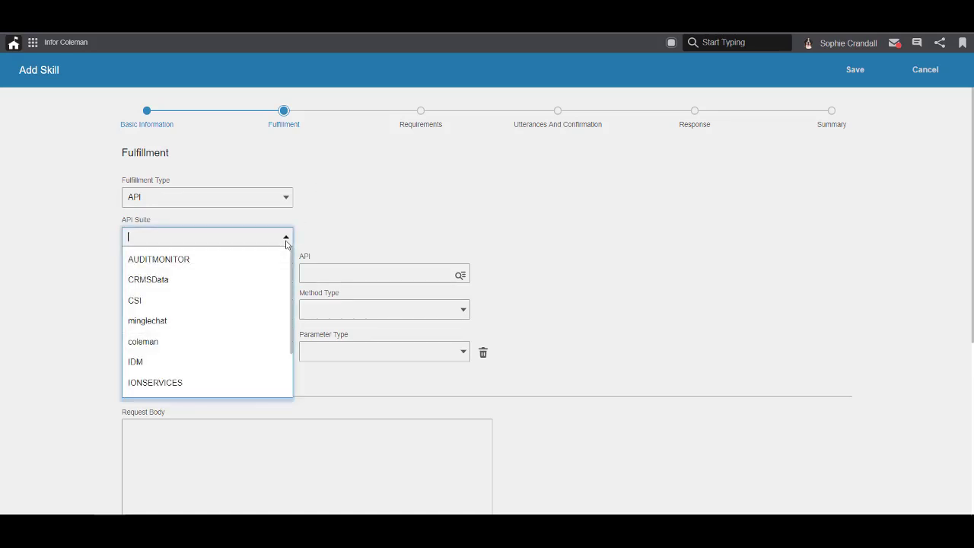
pyautogui.scroll(-2, 228, 305)
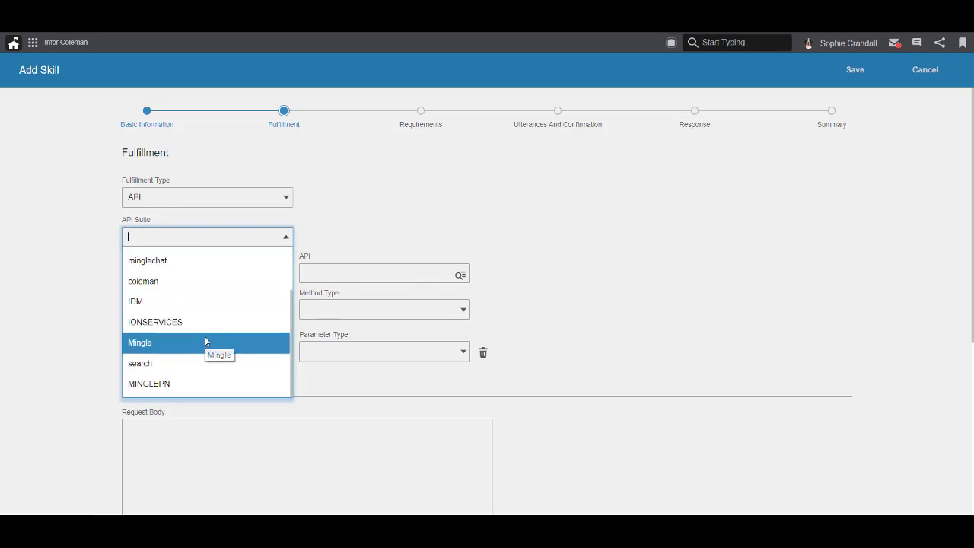
pyautogui.click(205, 342)
pyautogui.click(223, 276)
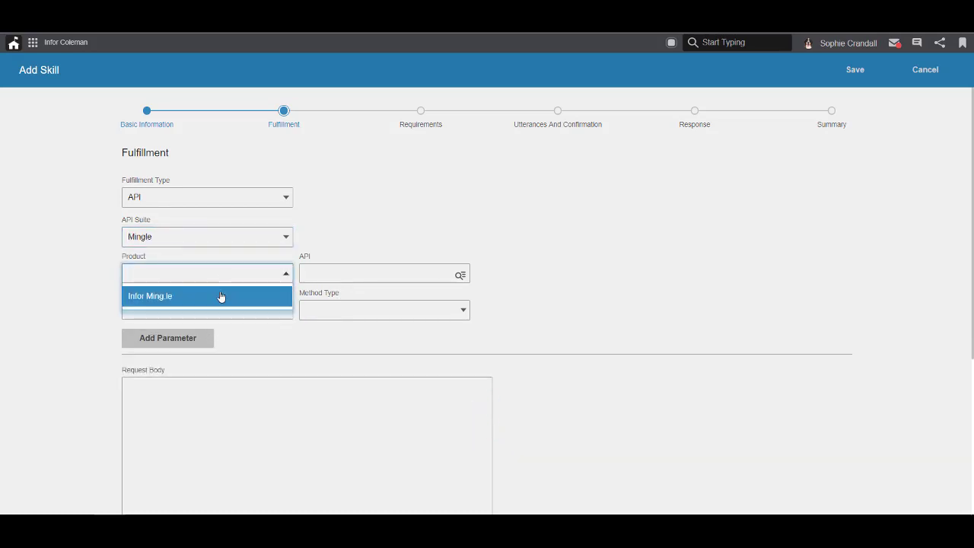
pyautogui.click(222, 298)
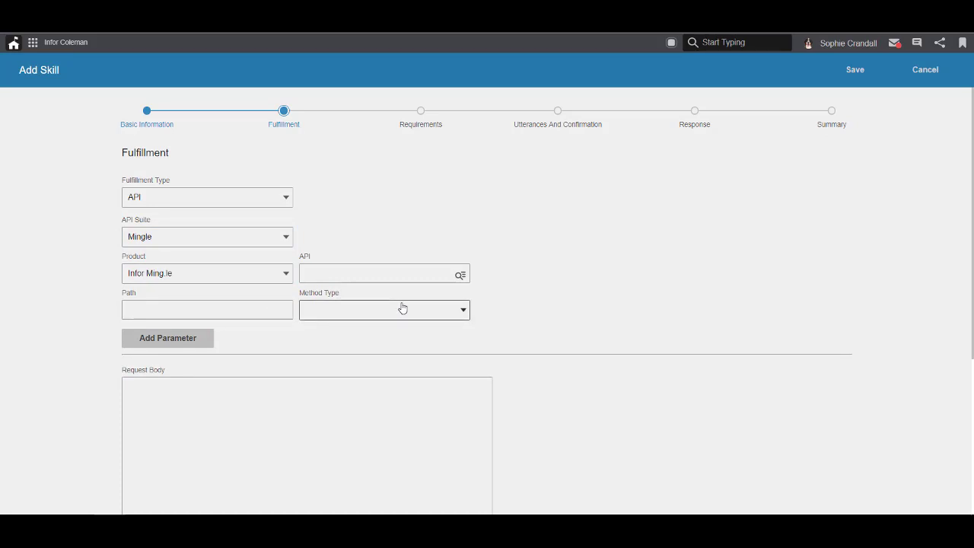
# Step: Search the APIs for "groups", choose SocialData_GetGroups as the skill's API, and continue to Requirements
pyautogui.click(461, 277)
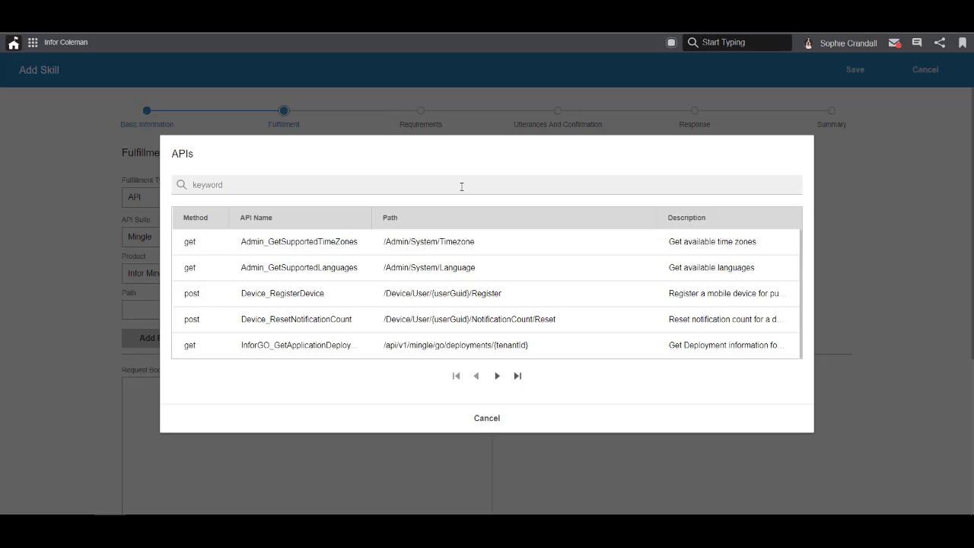
pyautogui.write('groups')
pyautogui.press('Return')
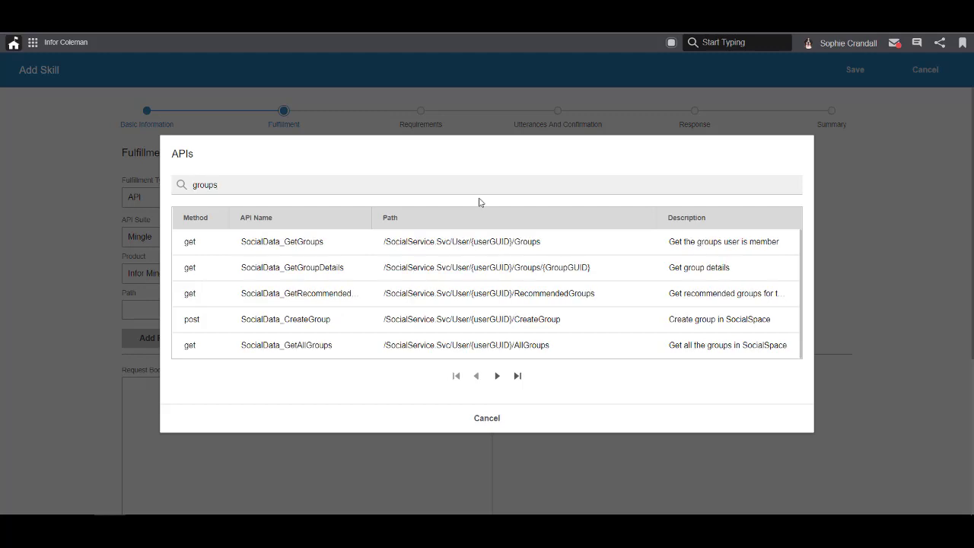
pyautogui.click(733, 252)
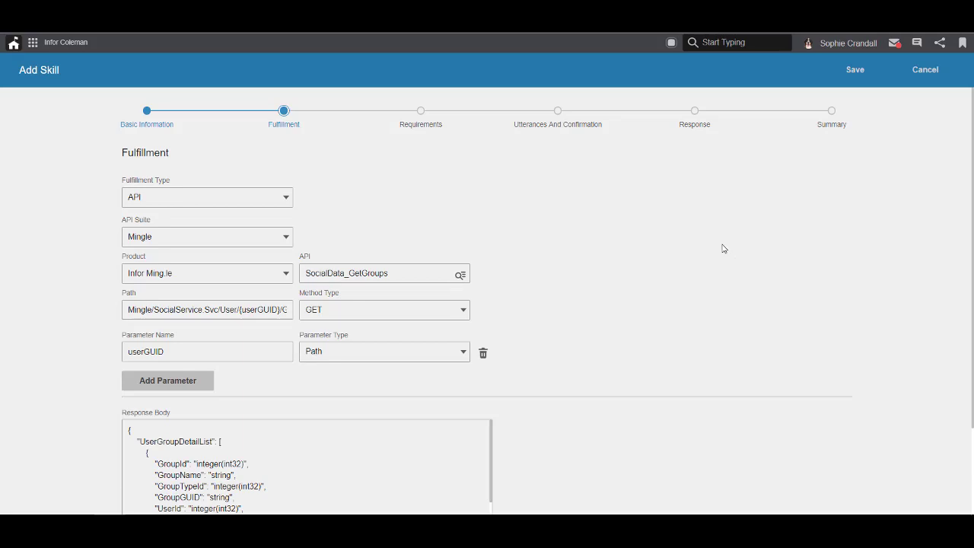
pyautogui.scroll(-1, 724, 249)
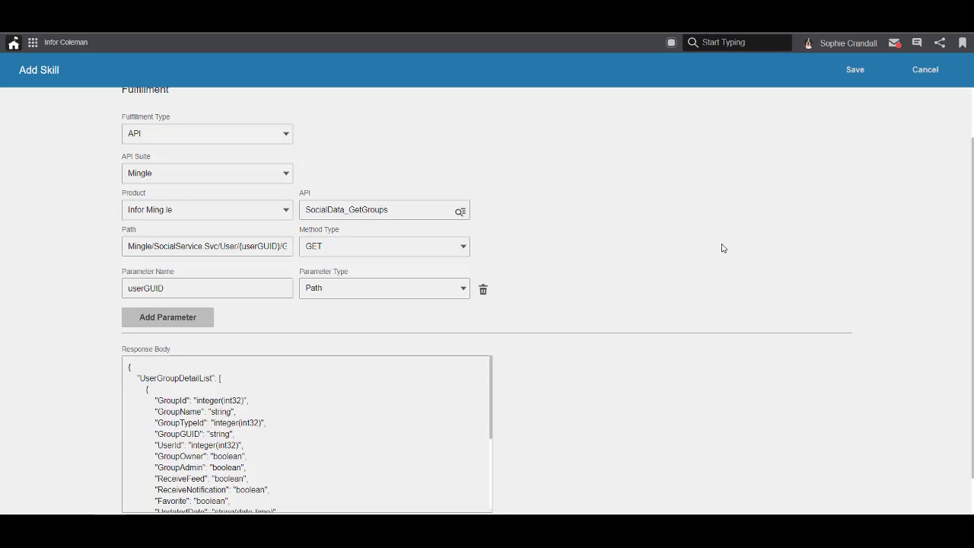
pyautogui.scroll(-1, 537, 319)
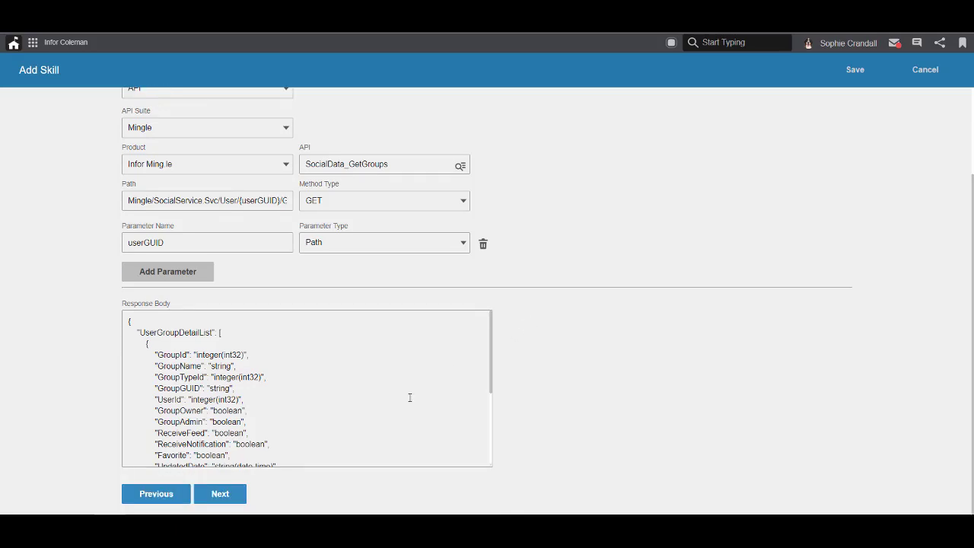
pyautogui.click(219, 493)
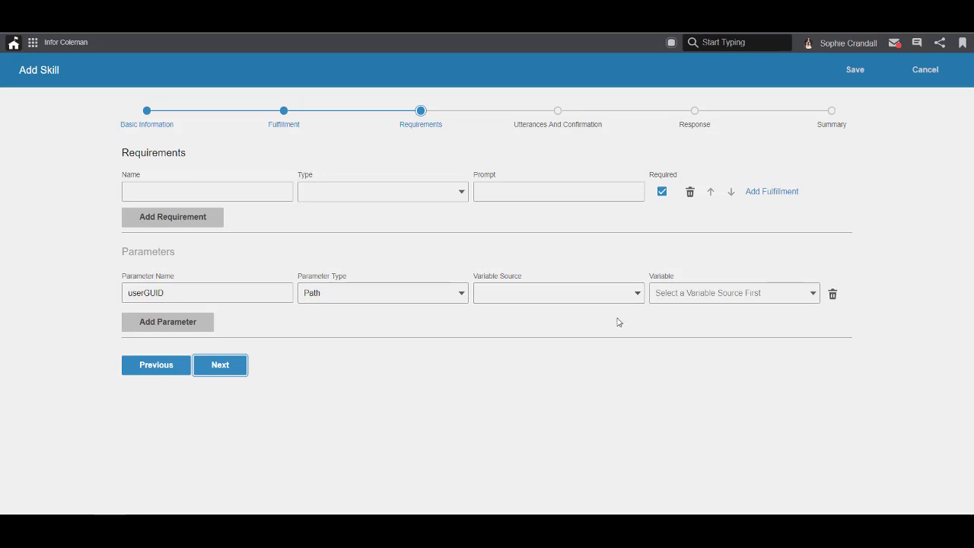
# Step: Map the userGUID parameter to the User Context variable SocialUserGuid and continue to the utterances
pyautogui.click(637, 295)
pyautogui.click(637, 296)
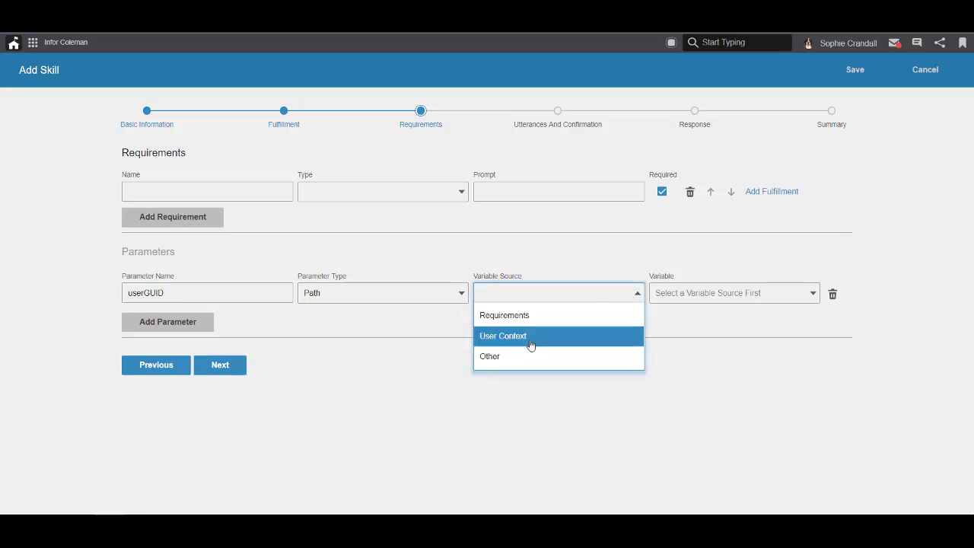
pyautogui.click(532, 338)
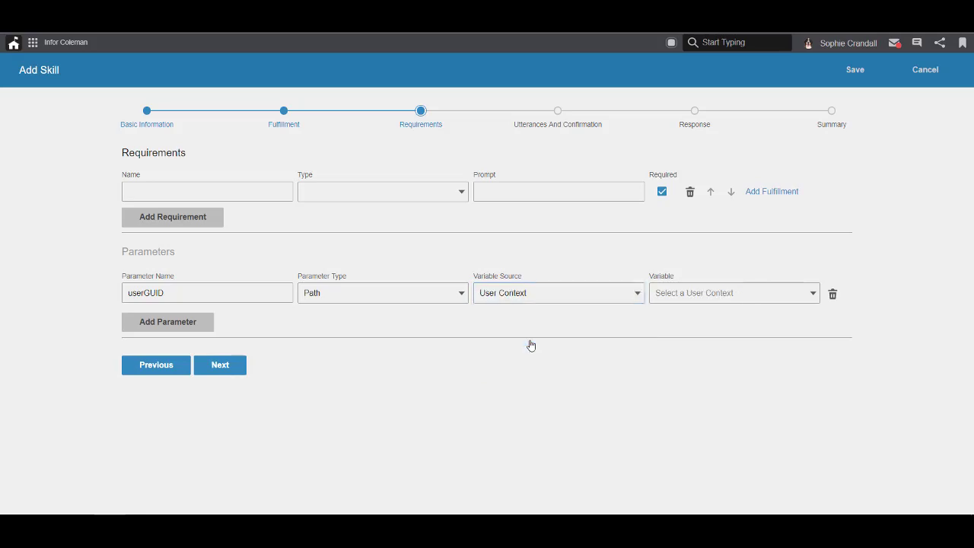
pyautogui.click(800, 302)
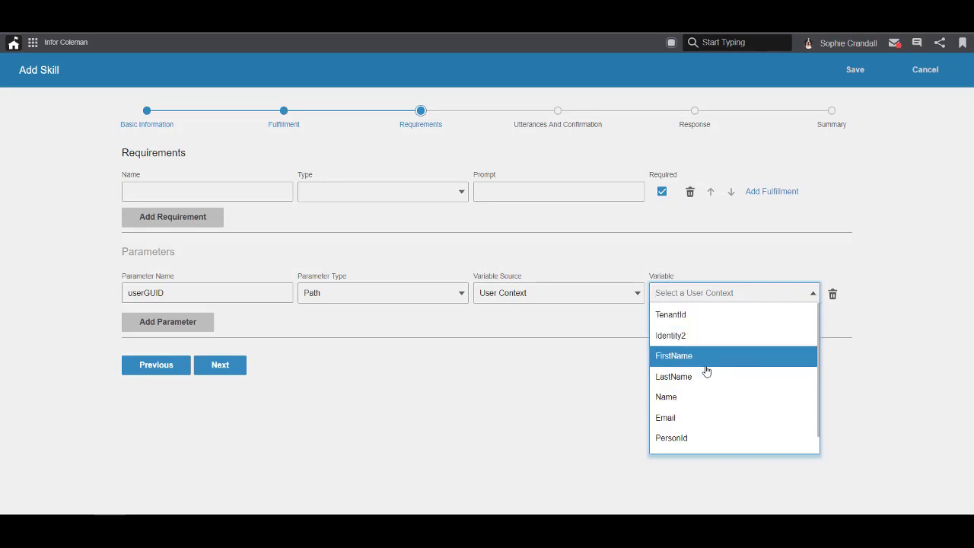
pyautogui.scroll(-1, 707, 371)
pyautogui.click(697, 447)
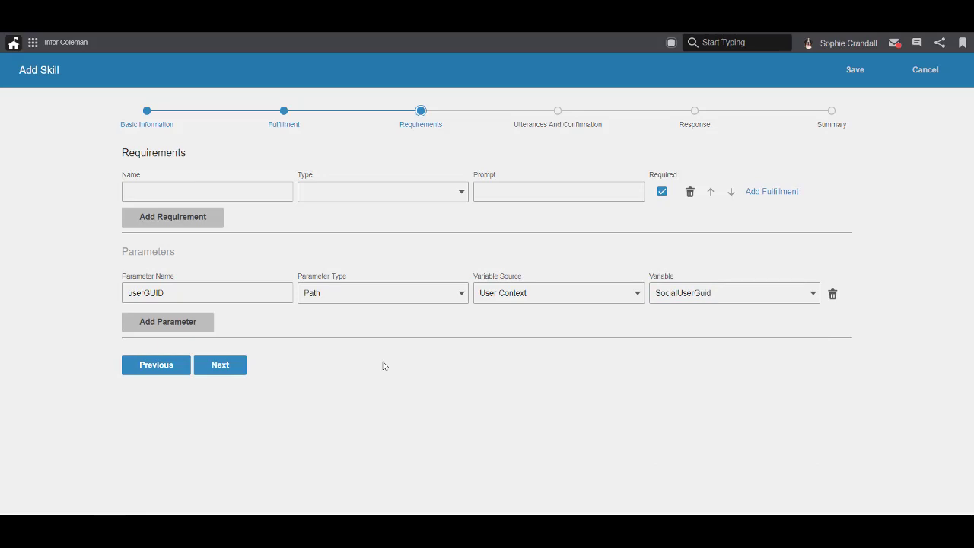
pyautogui.click(222, 372)
# Step: Add the utterances "list my mingle groups", "what mingle groups am i in" and "what mingle groups am i a member of"
pyautogui.click(340, 173)
pyautogui.write('list my mingle groups')
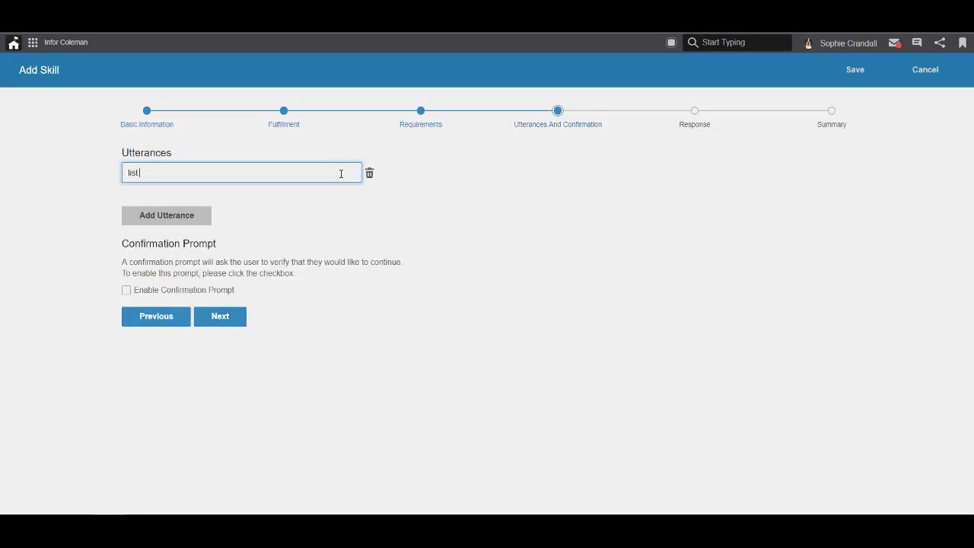
pyautogui.click(194, 215)
pyautogui.write('what mingle groups am i in')
pyautogui.click(203, 251)
pyautogui.write('what mingle groups am i a member of')
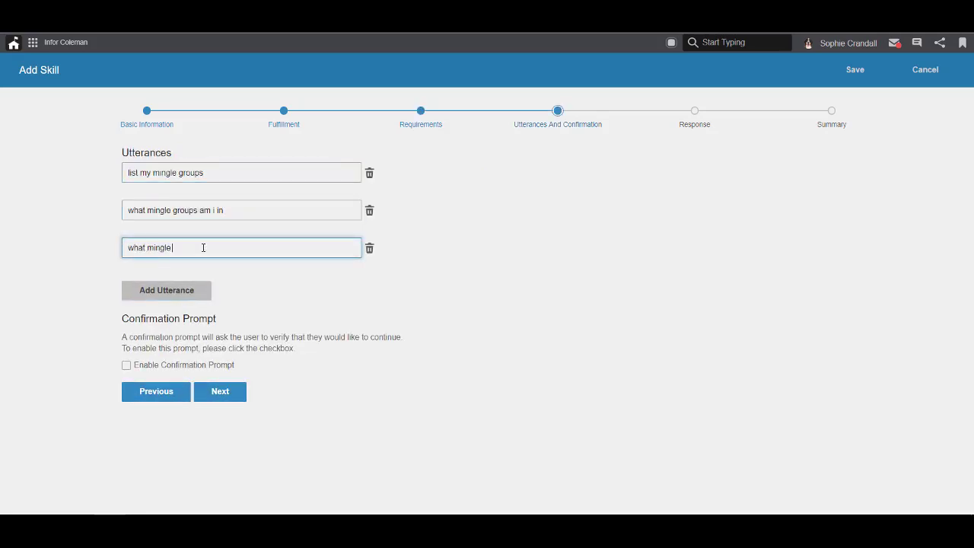
# Step: Add the utterances "list the groups i am a member of in mingle", "in mingle what groups am i in" and "please tell me my mingle groups"
pyautogui.click(185, 290)
pyautogui.write('list the groups i am a member of in mingle')
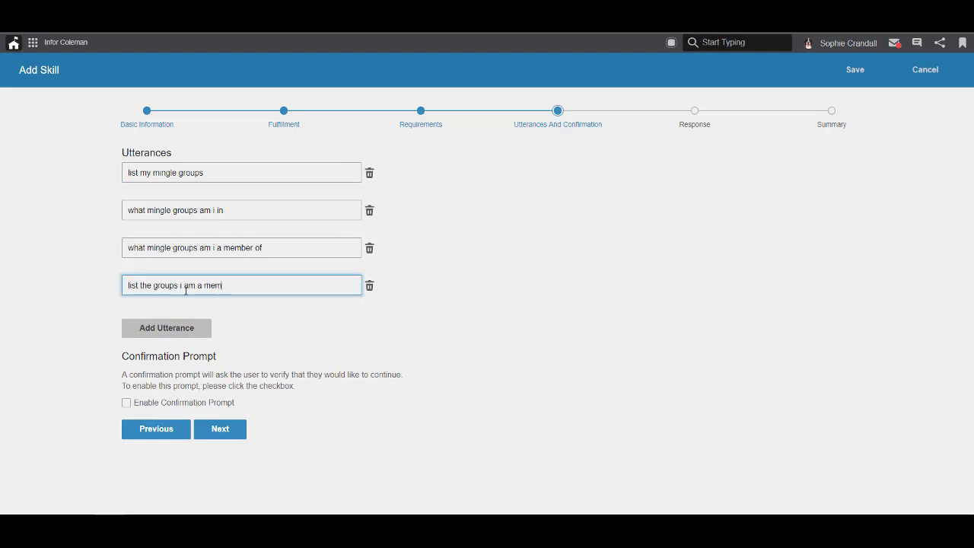
pyautogui.click(191, 327)
pyautogui.write('in mingle what groups am i in')
pyautogui.click(195, 365)
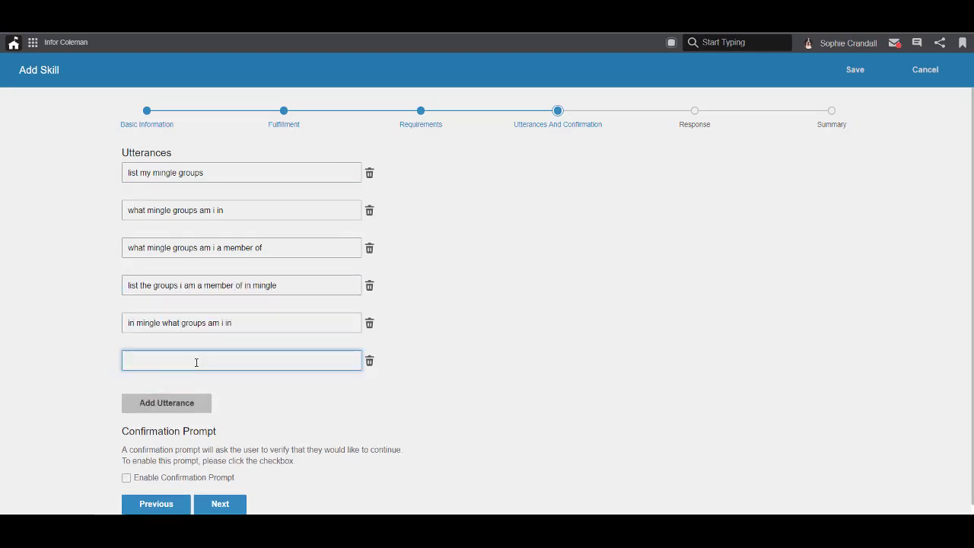
pyautogui.write('please tell me my mingle groups')
# Step: Add the utterances "what mingle groups have i joined", "what mingle groups am i included in" and "how many mingle groups am i in"
pyautogui.click(194, 403)
pyautogui.write('what mingle groups have i joined')
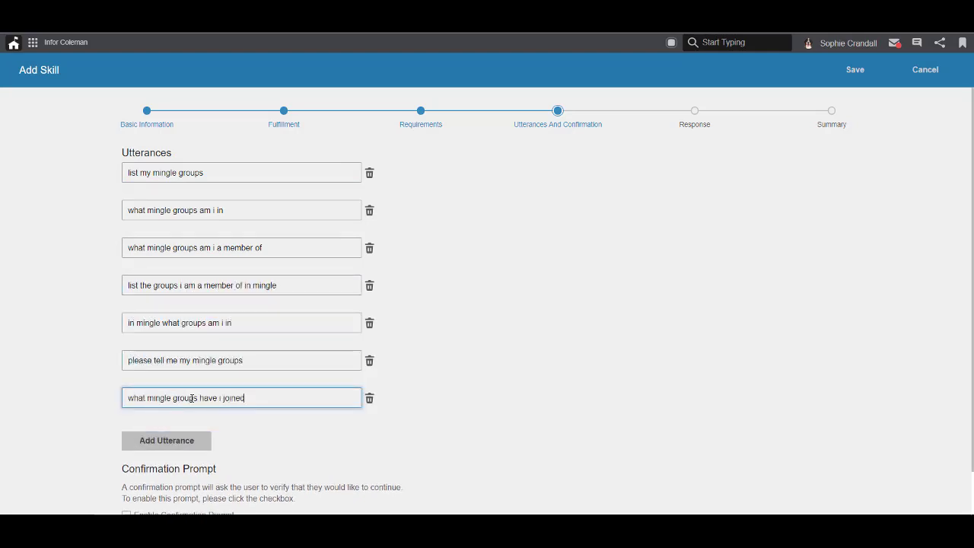
pyautogui.click(192, 440)
pyautogui.write('what mingle groups am i included in')
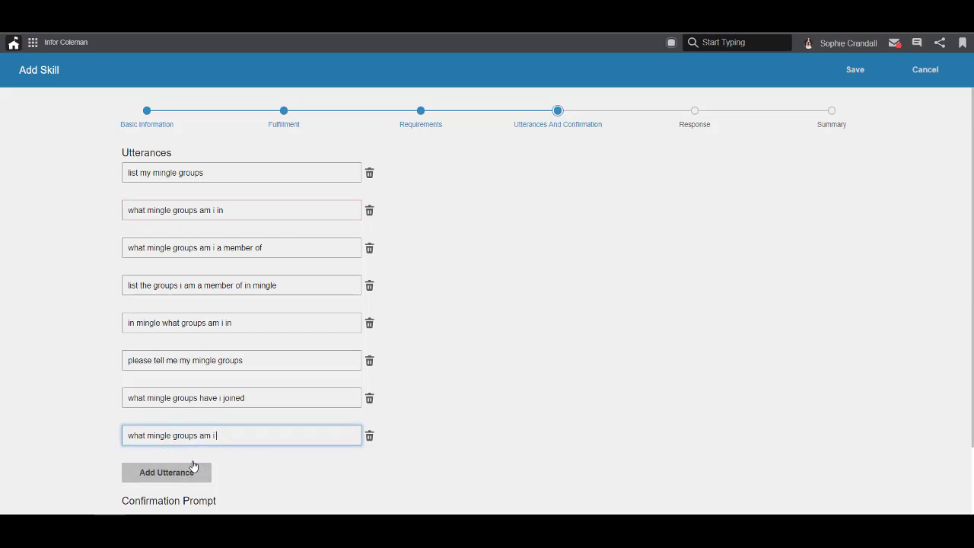
pyautogui.click(192, 471)
pyautogui.write('how many mingle groups am i in')
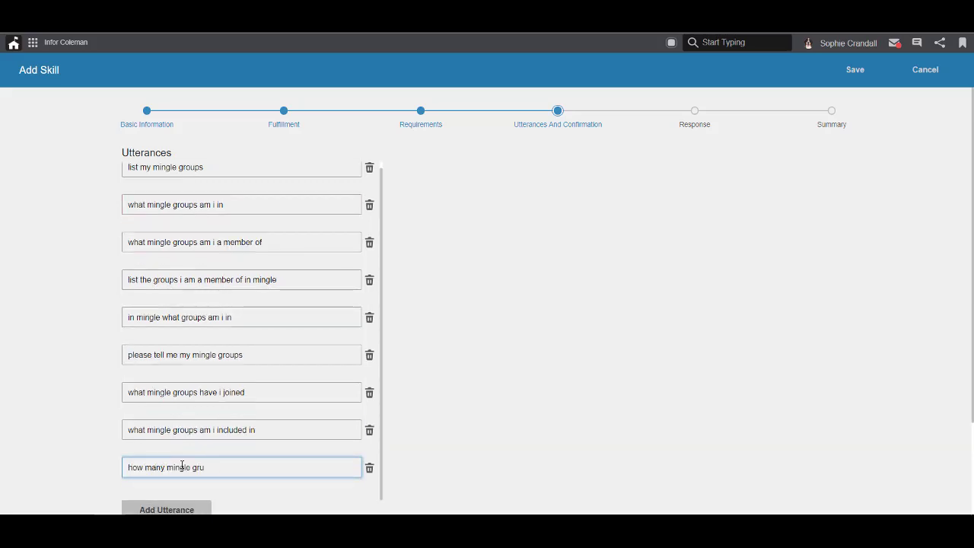
# Step: Add the utterances "which mingle groups am i included in" and "tell me what mingle groups i am a member of"
pyautogui.click(175, 507)
pyautogui.write('which mingle groups am i included in')
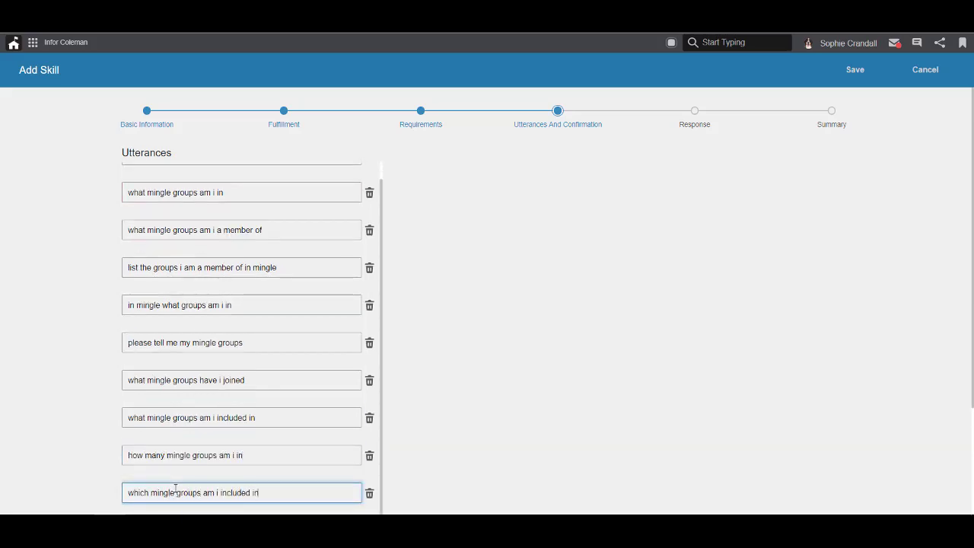
pyautogui.scroll(-3, 175, 488)
pyautogui.click(172, 374)
pyautogui.click(166, 352)
pyautogui.write('tell me what mingle groups i am a member of')
# Step: Add the utterance "list the groups i am a member"
pyautogui.click(169, 384)
pyautogui.click(156, 353)
pyautogui.write('list the groups i am a member of in')
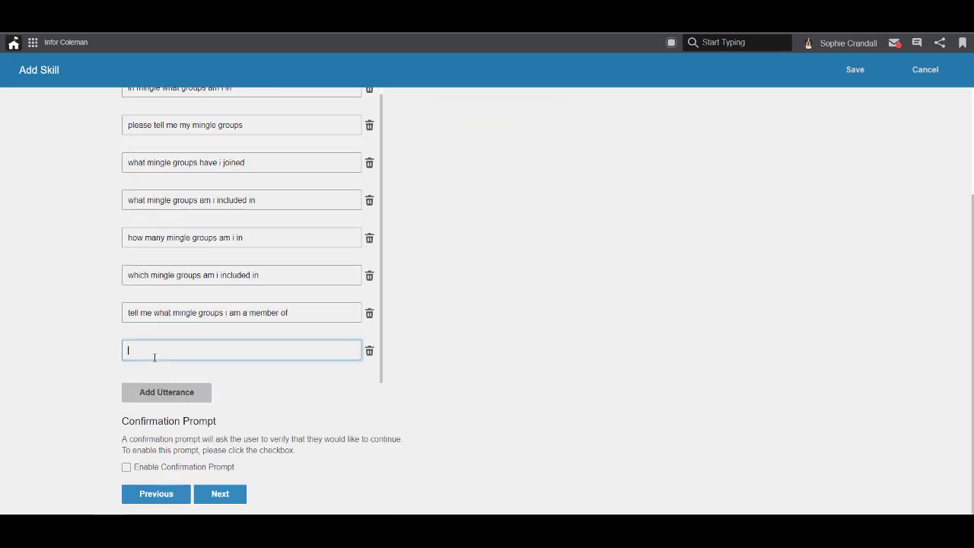
pyautogui.press('BackSpace')
pyautogui.press('BackSpace')
pyautogui.press('BackSpace')
pyautogui.press('BackSpace')
pyautogui.press('BackSpace')
pyautogui.press('BackSpace')
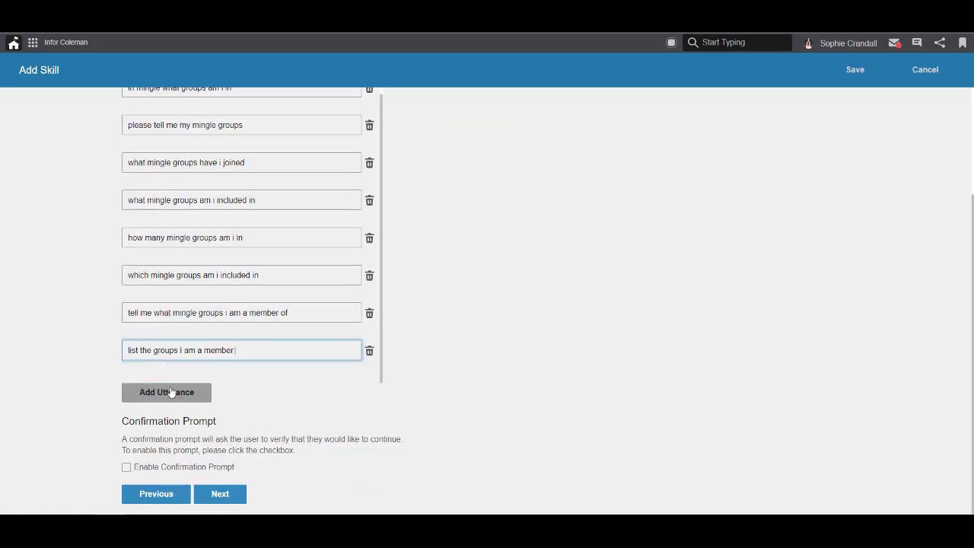
# Step: Add the utterances "what are my mingle groups" and "tell me my mingle groups", and continue to the response settings
pyautogui.click(170, 391)
pyautogui.click(174, 353)
pyautogui.write('what are my mingle groups')
pyautogui.click(180, 391)
pyautogui.click(212, 347)
pyautogui.write('tell me my mingle groups')
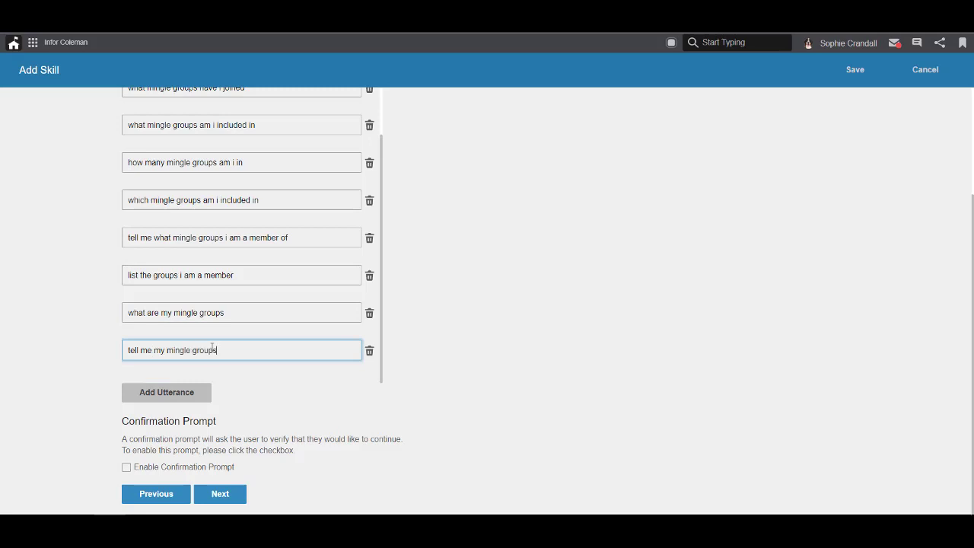
pyautogui.click(222, 494)
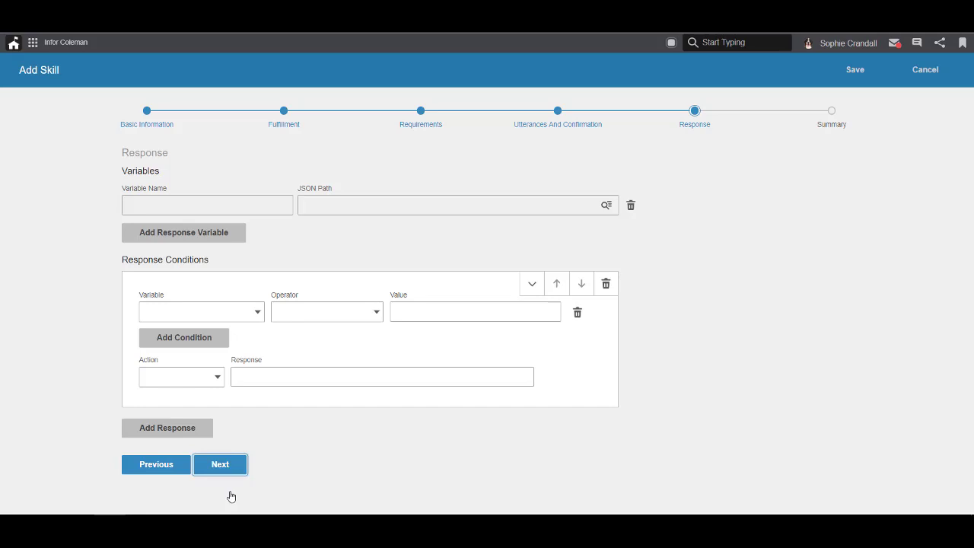
# Step: Define the response variable myGroups with the JSON path $.UserGroupDetailList[*].GroupName, using * instead of the list index
pyautogui.click(283, 211)
pyautogui.write('myGroups')
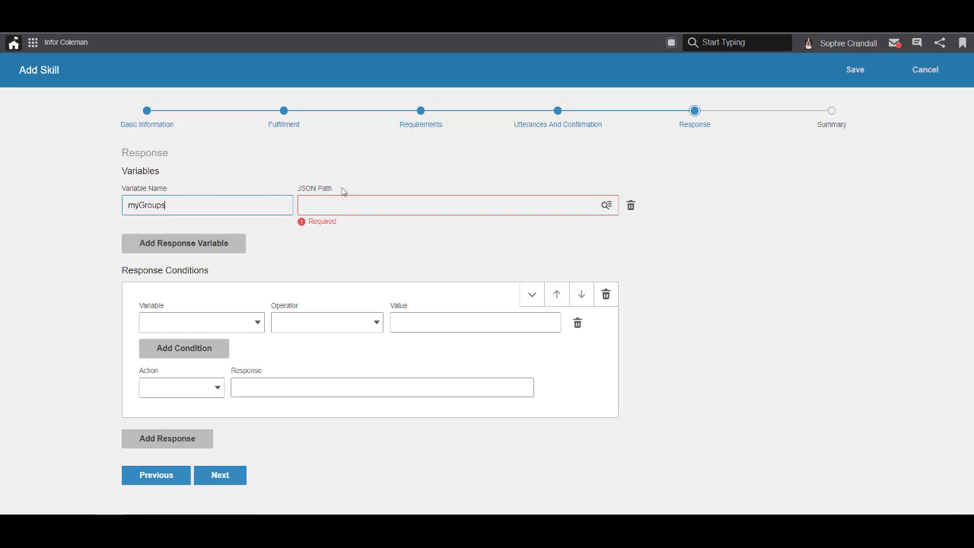
pyautogui.click(607, 206)
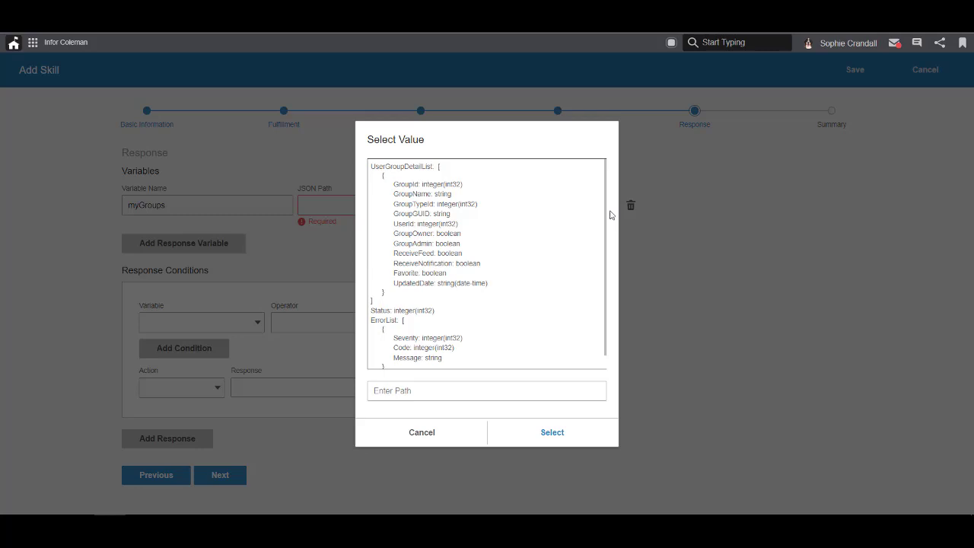
pyautogui.click(451, 191)
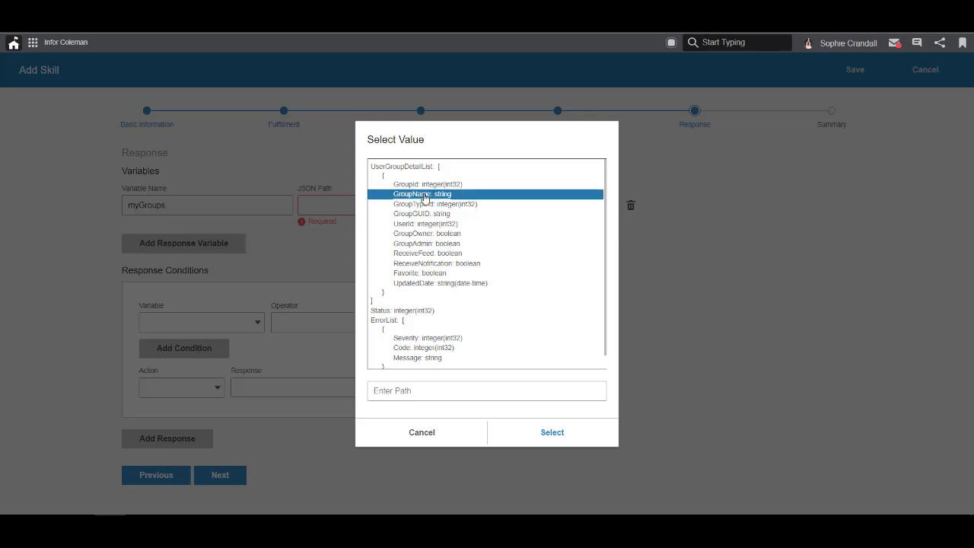
pyautogui.click(426, 198)
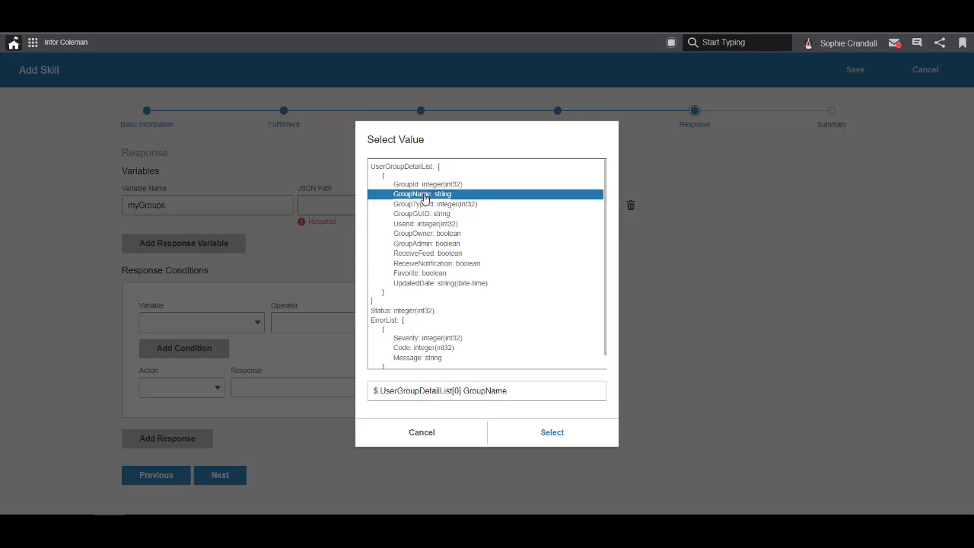
pyautogui.click(457, 390)
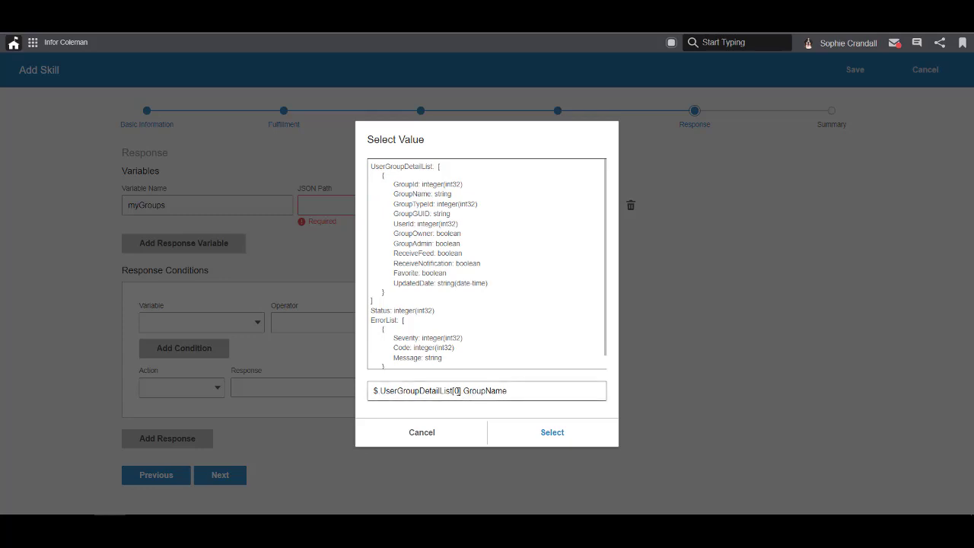
pyautogui.doubleClick(457, 390)
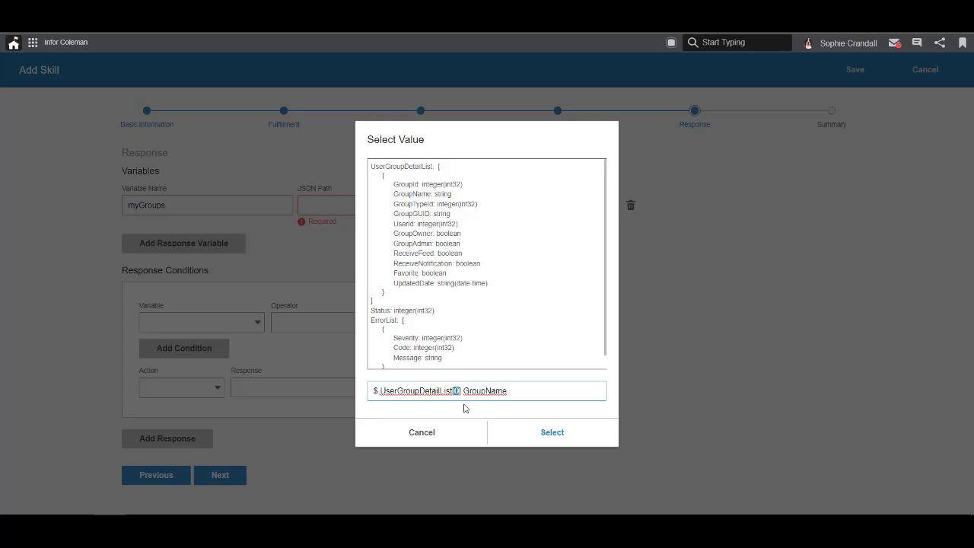
pyautogui.write('*')
pyautogui.click(550, 436)
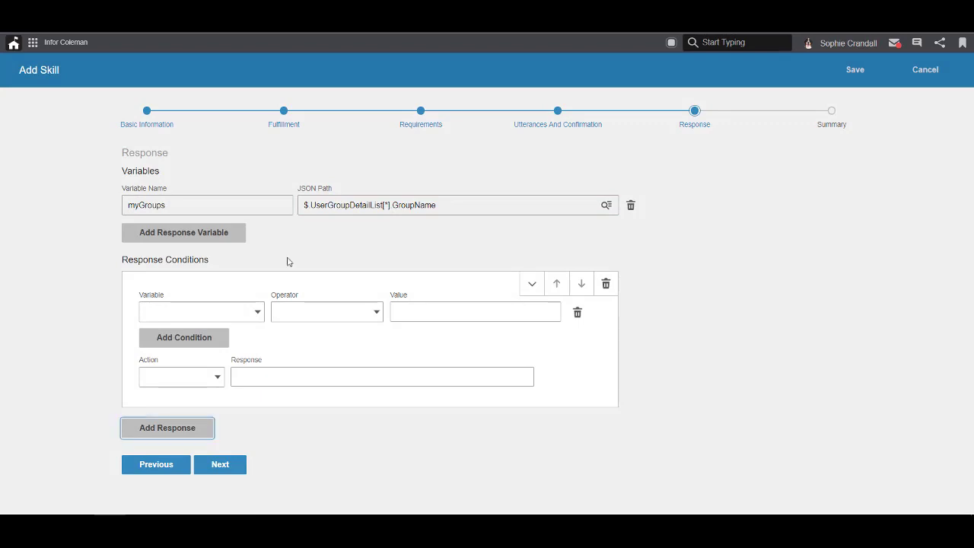
# Step: Set the first response condition to myGroups Is Empty, with the Message action and the response "You aren't a member of any Ming.le Groups."
pyautogui.click(256, 311)
pyautogui.click(251, 351)
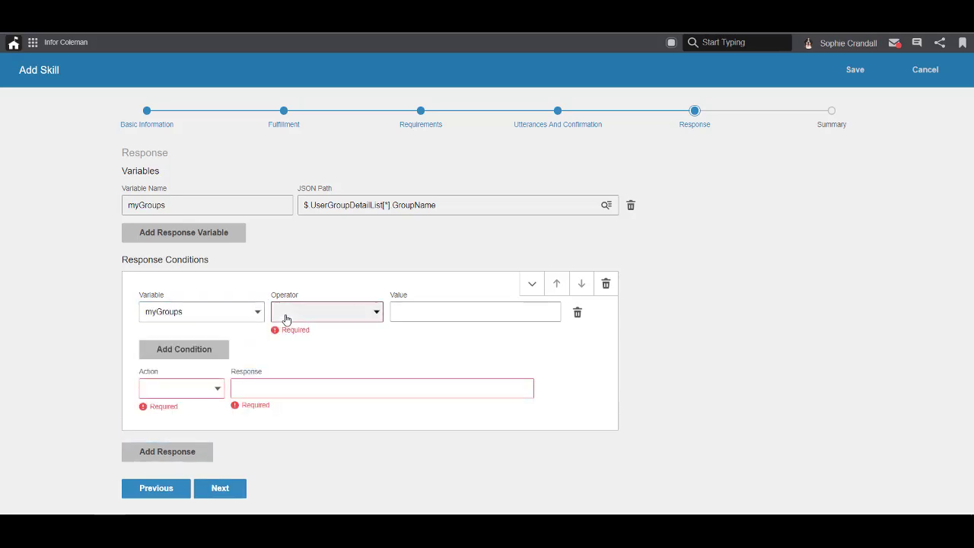
pyautogui.click(283, 314)
pyautogui.click(293, 370)
pyautogui.click(218, 377)
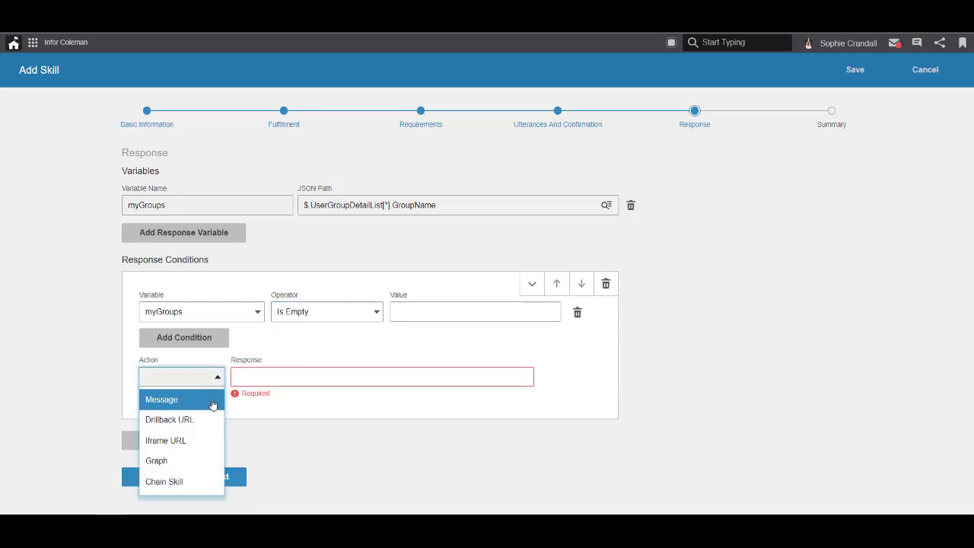
pyautogui.click(211, 400)
pyautogui.click(266, 376)
pyautogui.write("You aren't a member of any Ming.le Groups.")
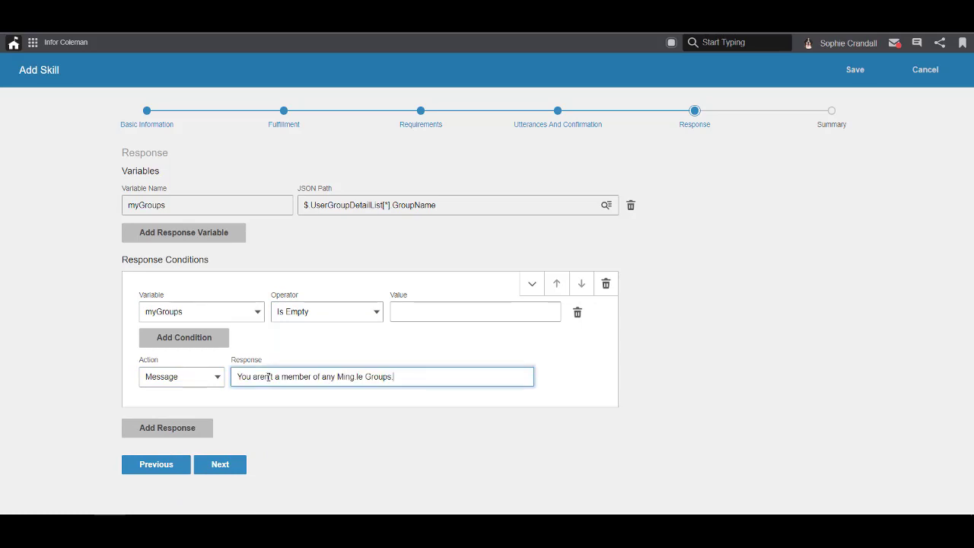
# Step: Add a second response with the condition myGroups Is Not Empty and the Message action
pyautogui.click(201, 432)
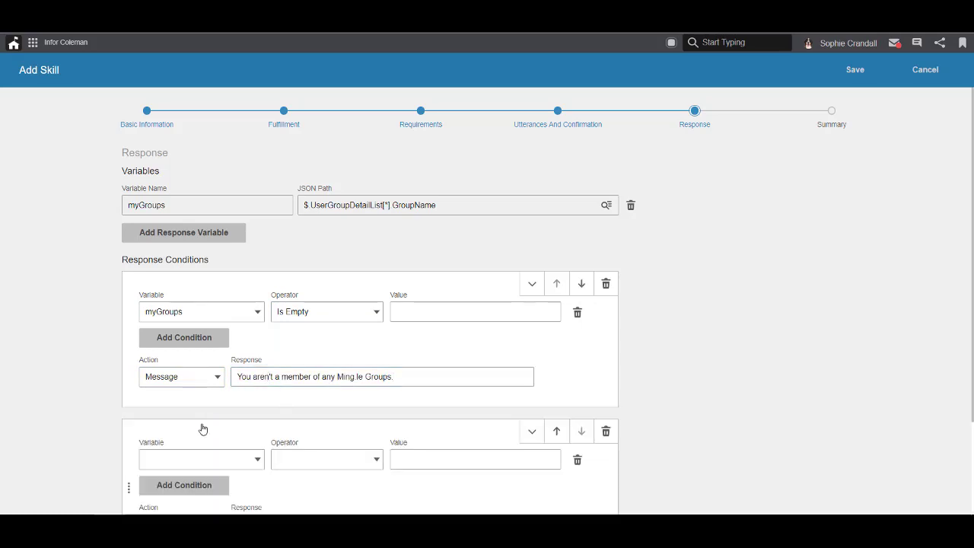
pyautogui.scroll(-3, 440, 312)
pyautogui.click(257, 341)
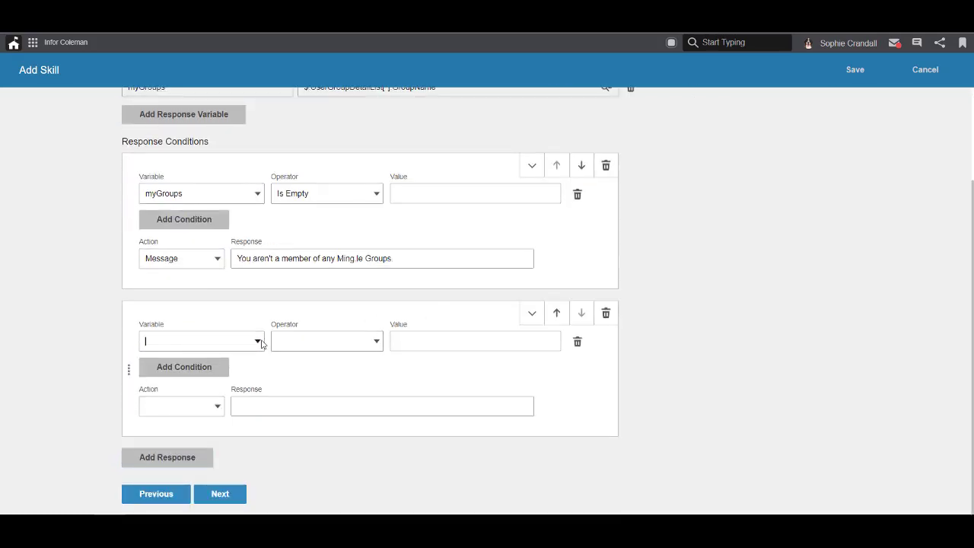
pyautogui.click(214, 386)
pyautogui.click(302, 346)
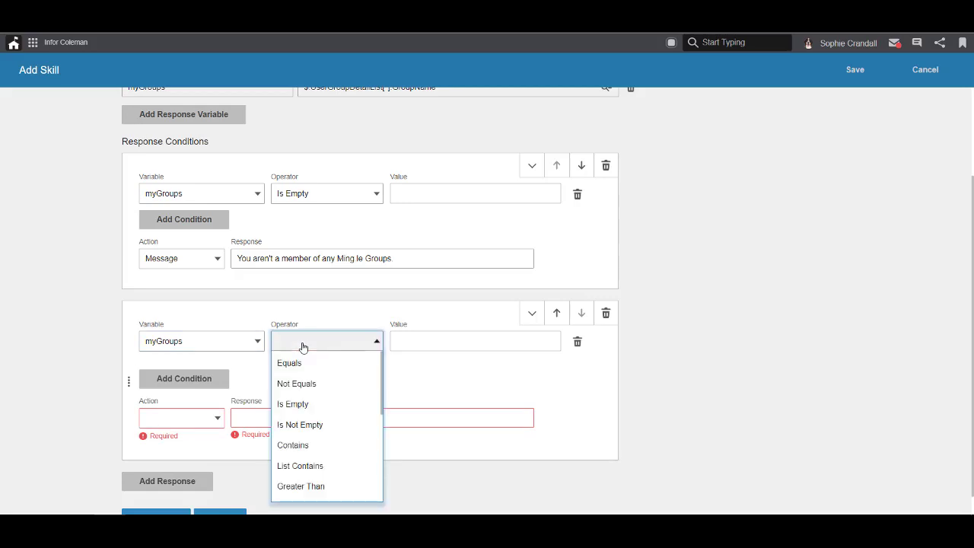
pyautogui.click(304, 426)
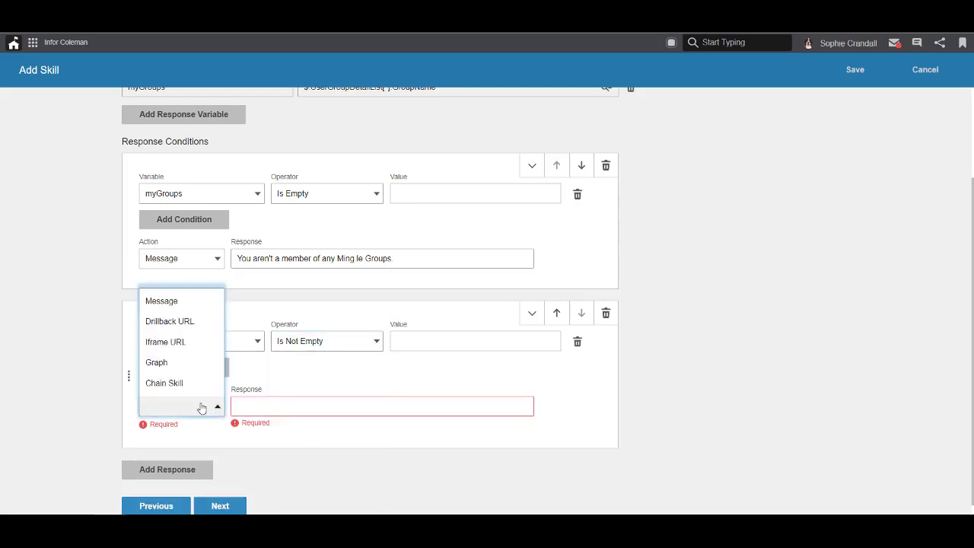
pyautogui.click(171, 302)
# Step: Set the second response text to "You are a member of $csk_fn_concatenate_strings(myGroups)" using the Concatenate Strings function, and continue to the summary
pyautogui.click(270, 397)
pyautogui.write('You are a member of')
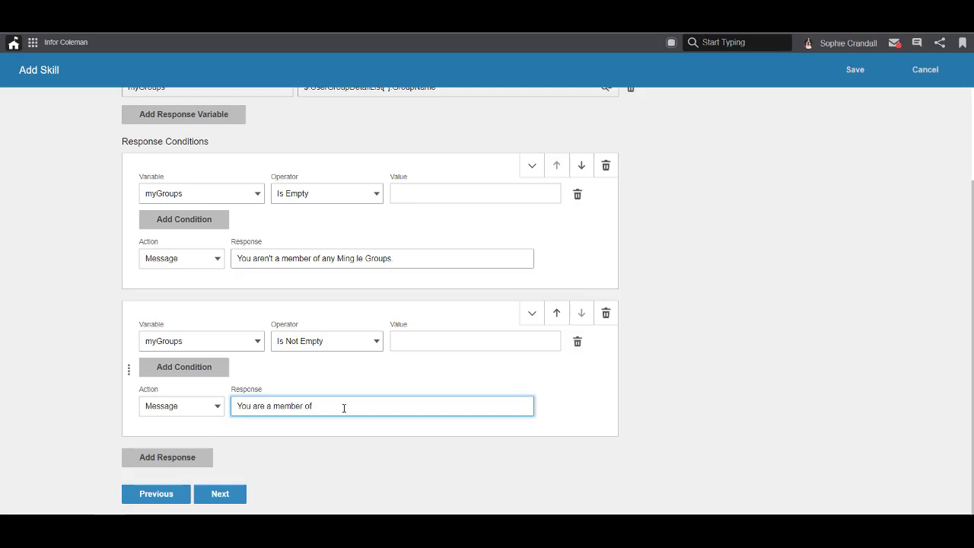
pyautogui.write(' $')
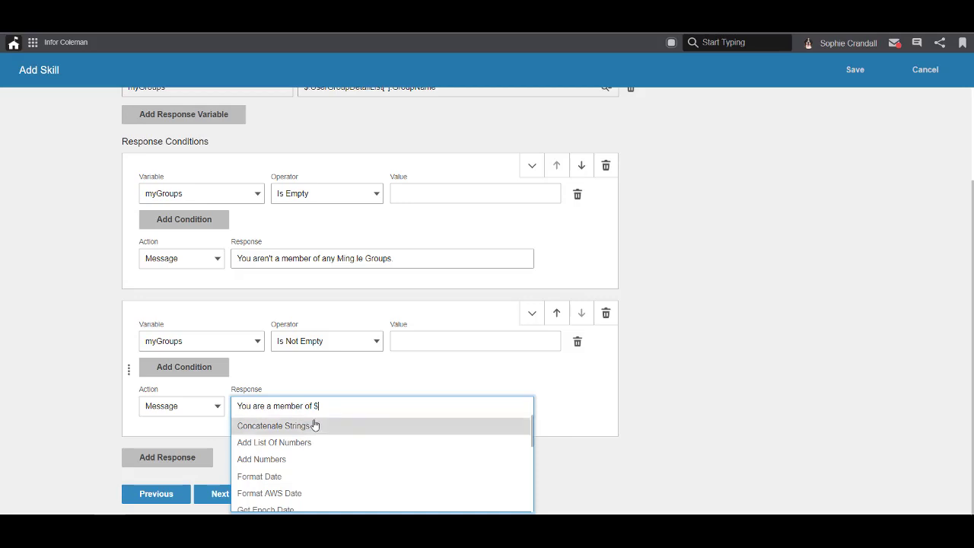
pyautogui.click(333, 426)
pyautogui.doubleClick(422, 405)
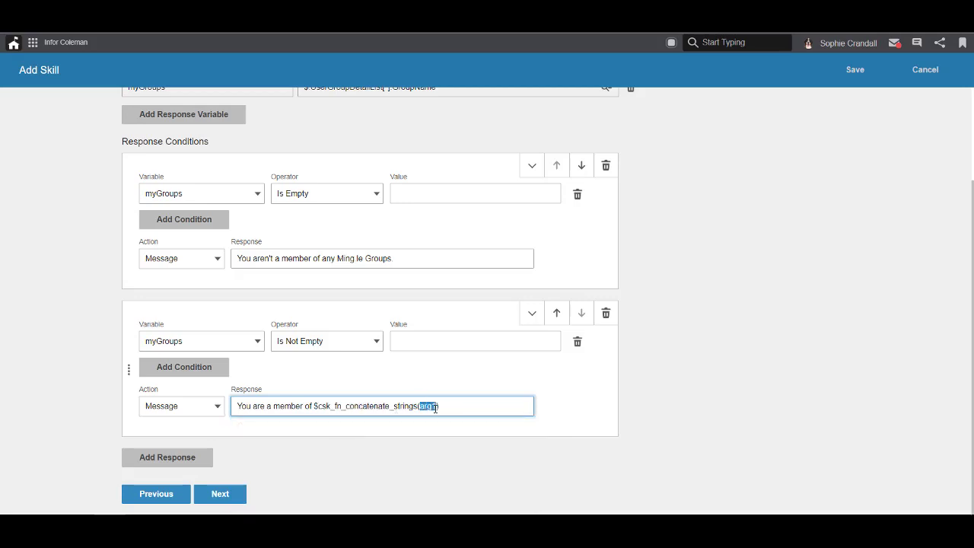
pyautogui.press('BackSpace')
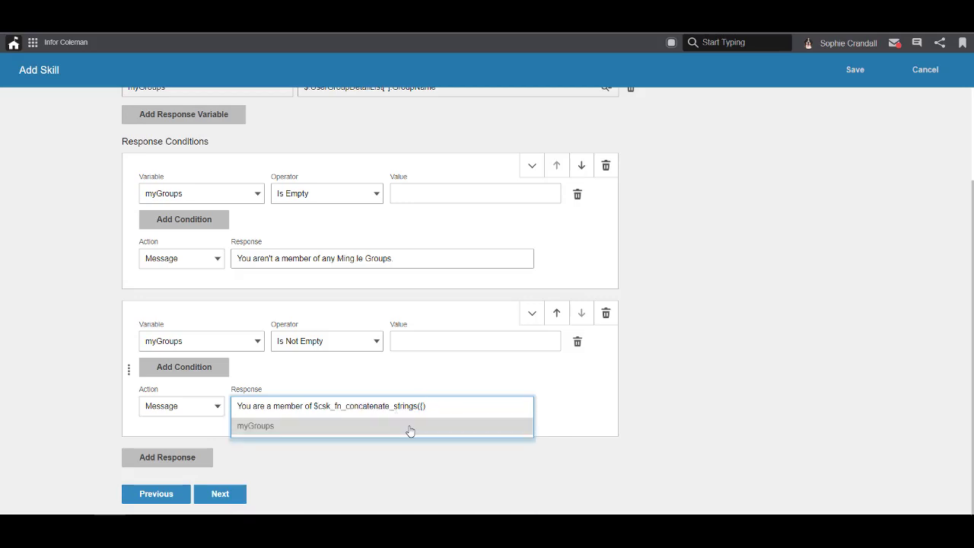
pyautogui.click(410, 428)
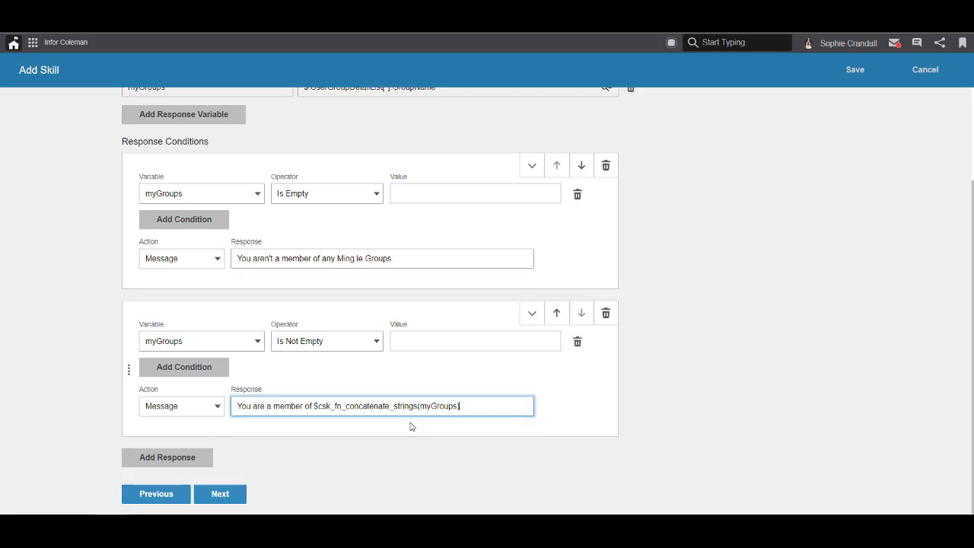
pyautogui.click(220, 494)
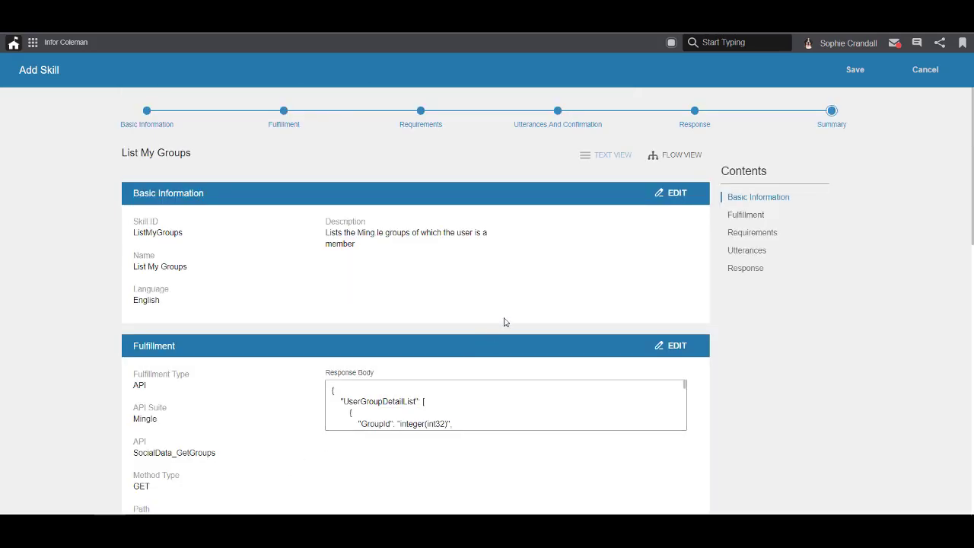
# Step: Review the skill summary in text view and flow view, including the Response block's details, and save the skill
pyautogui.scroll(-7, 536, 293)
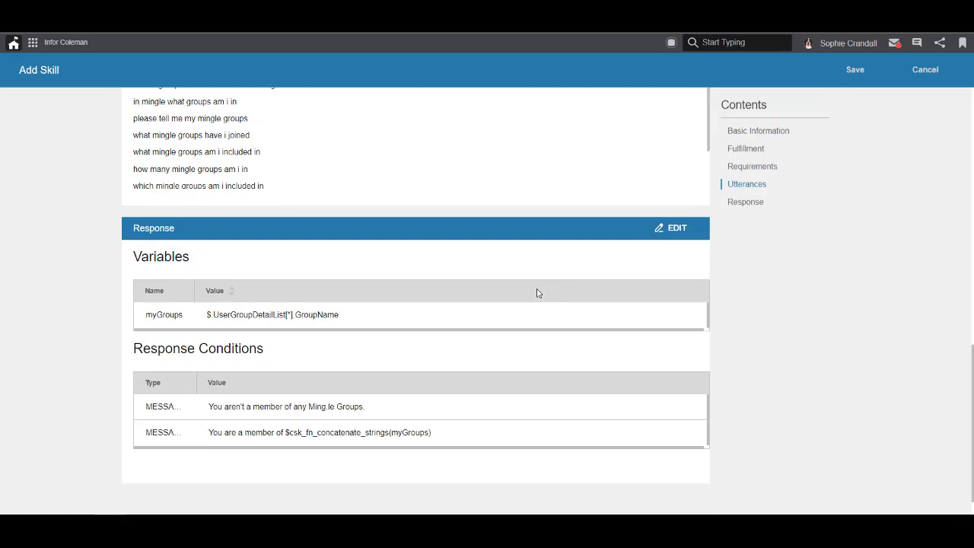
pyautogui.scroll(9, 537, 293)
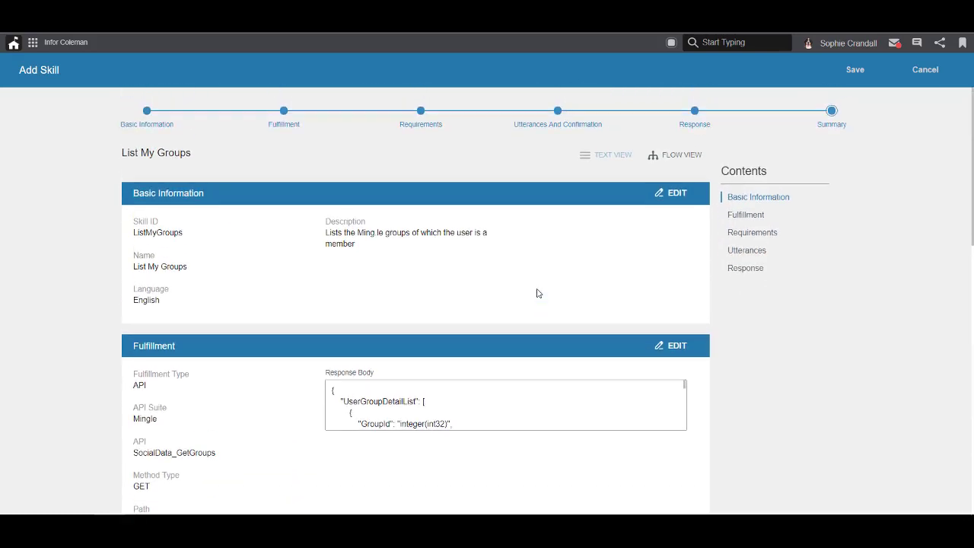
pyautogui.click(679, 156)
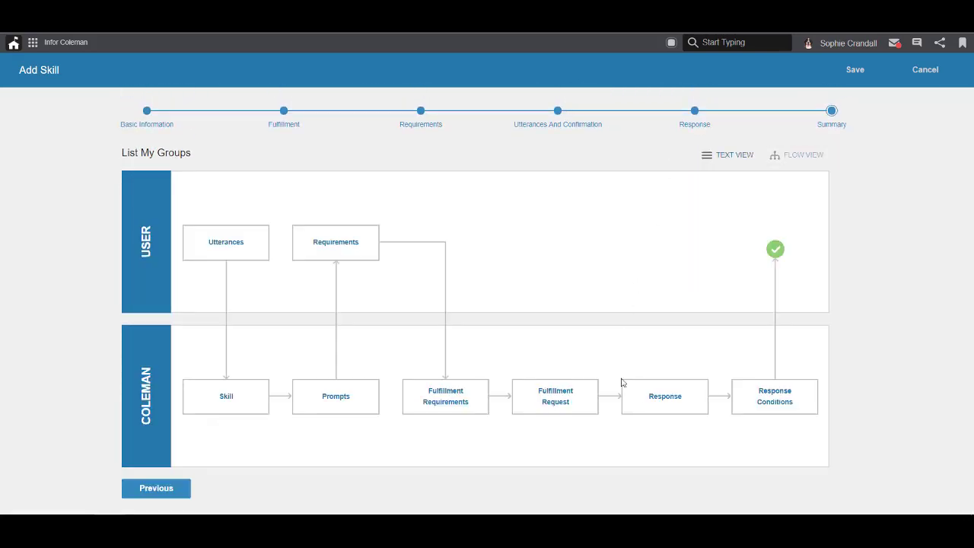
pyautogui.click(663, 402)
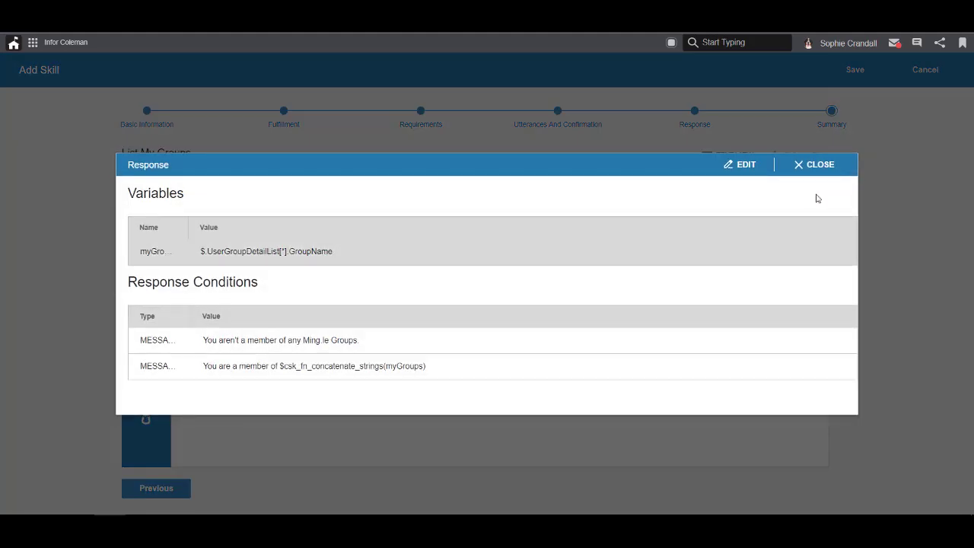
pyautogui.click(823, 163)
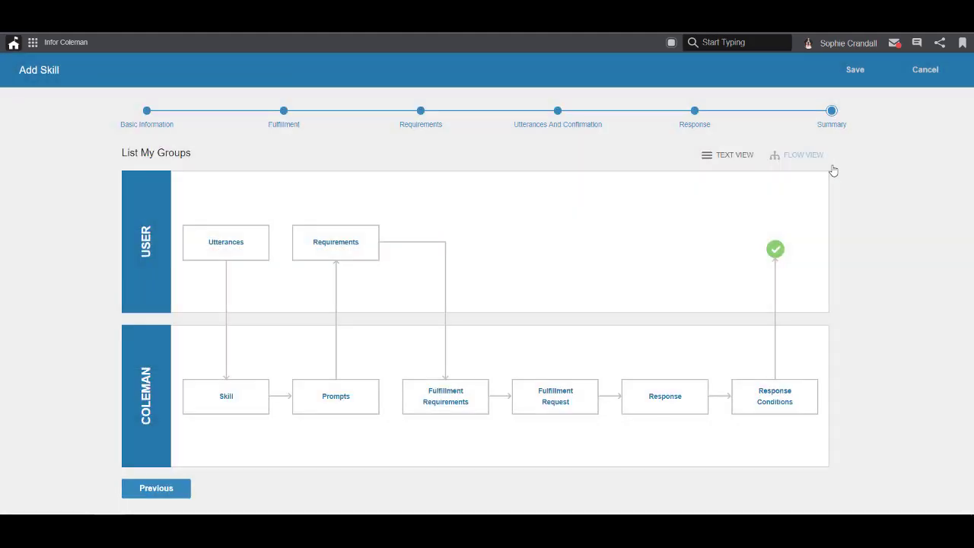
pyautogui.click(855, 70)
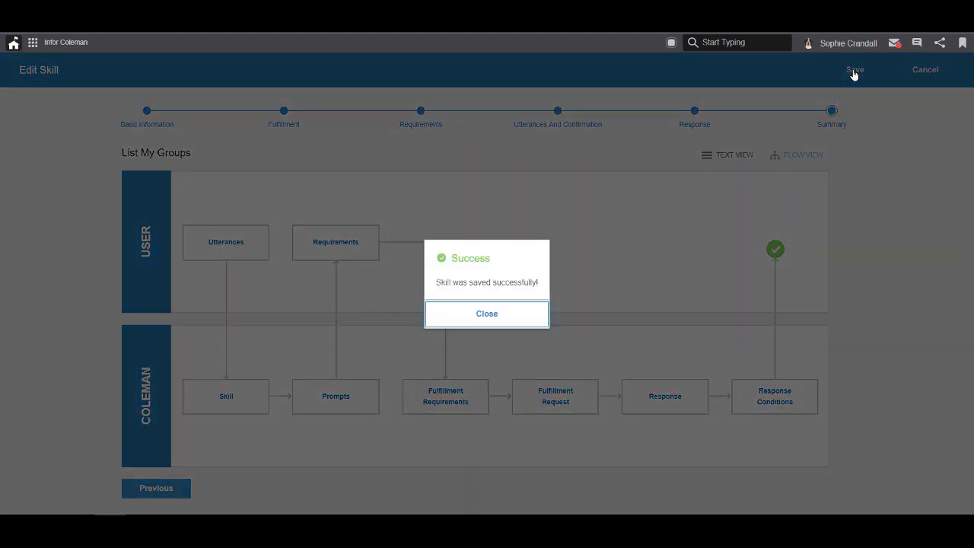
pyautogui.click(516, 319)
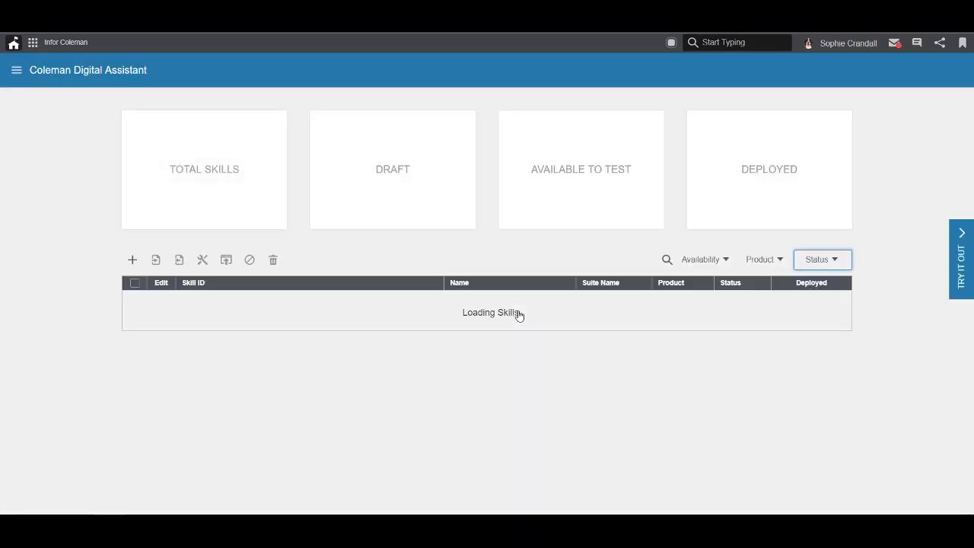